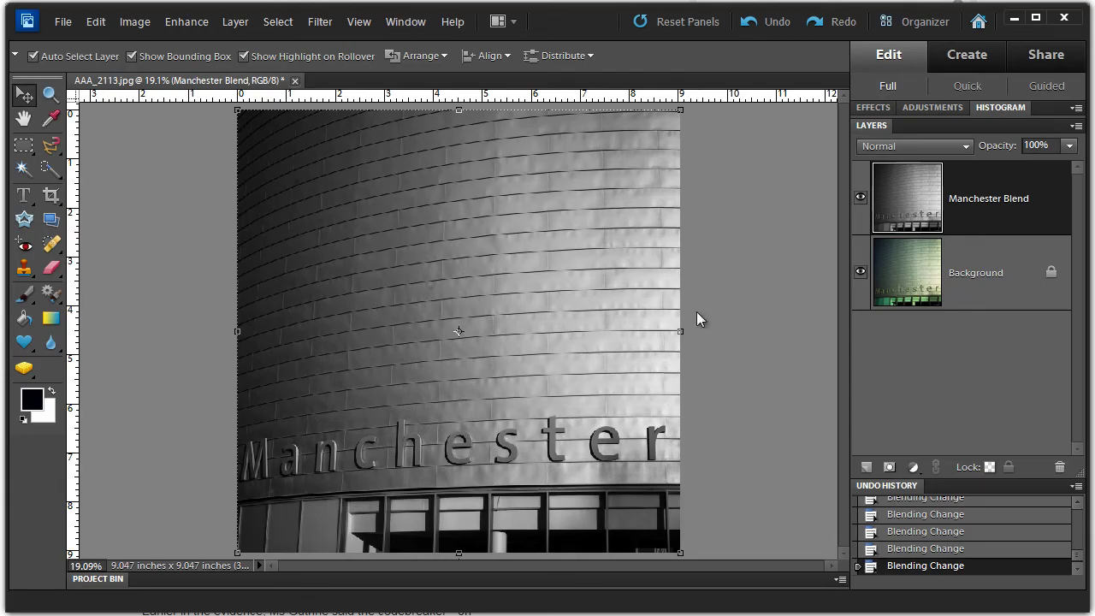
- Toggle Manchester Blend's visibility, then group Undo History with Layers and compare both lists
left_click(861, 199)
left_click(861, 204)
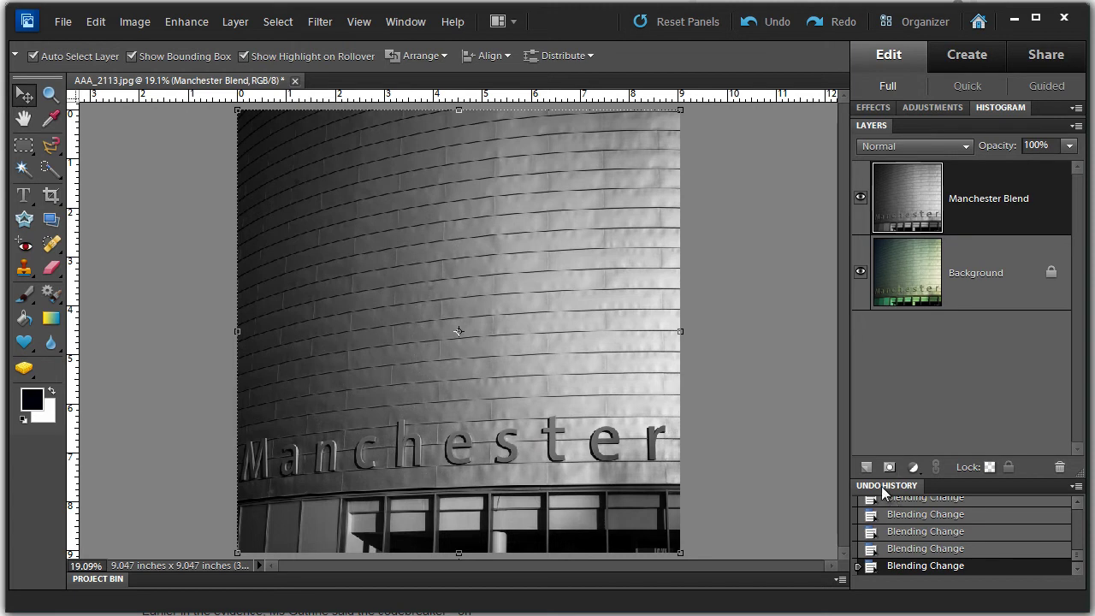
left_click_drag(883, 488, 922, 127)
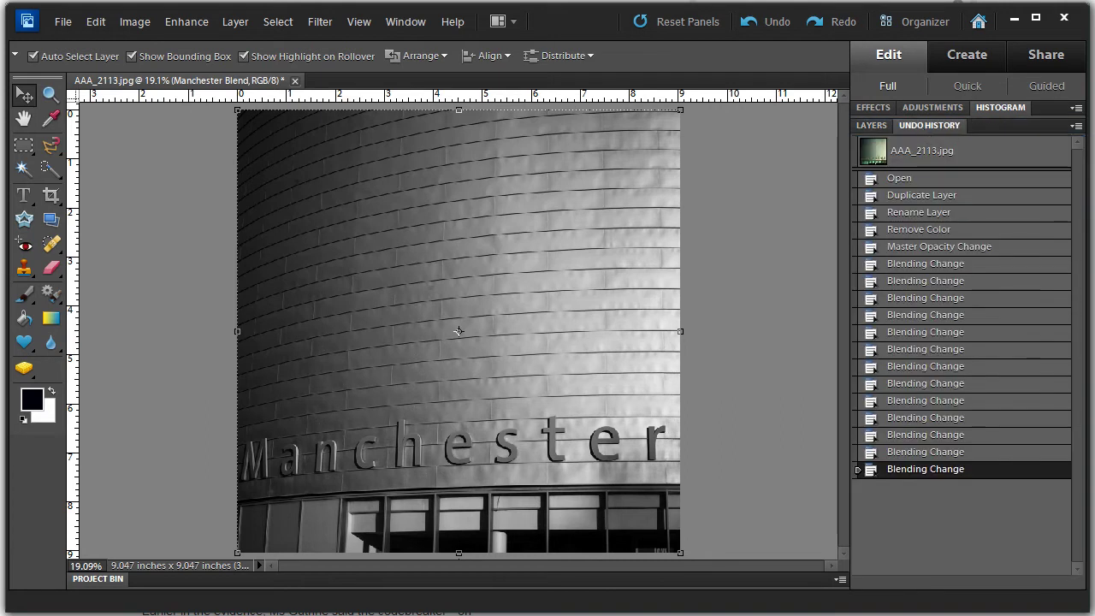
left_click(881, 127)
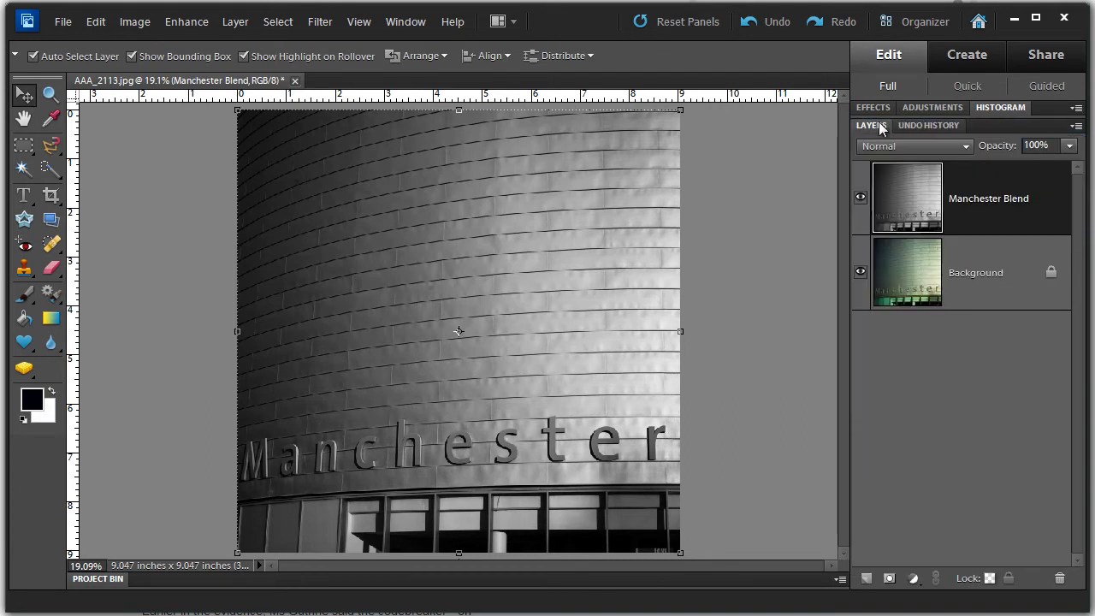
left_click(933, 127)
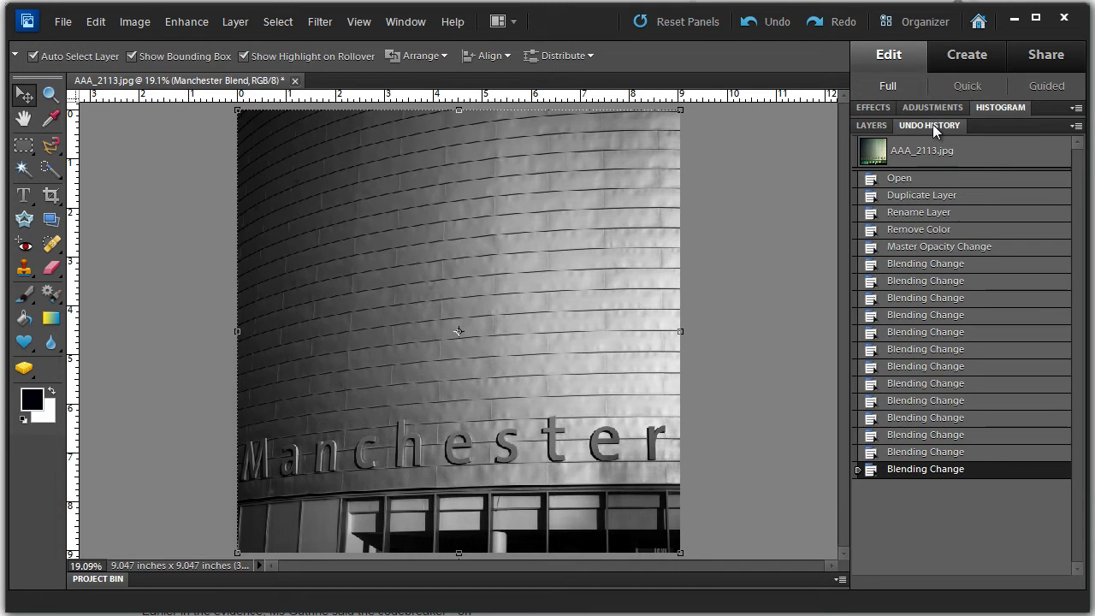
left_click(869, 126)
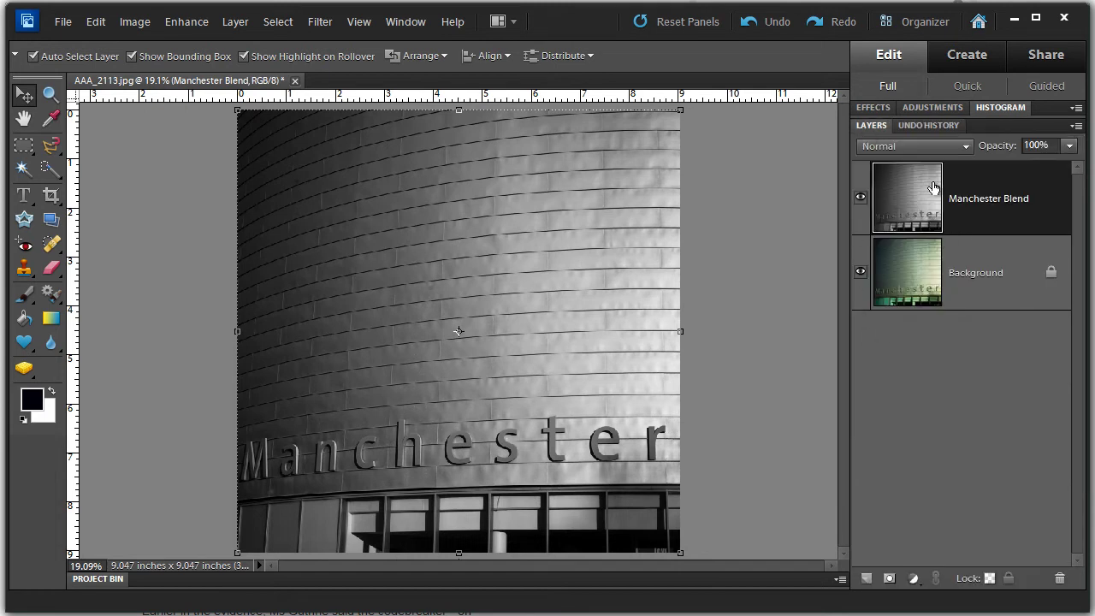
left_click(942, 126)
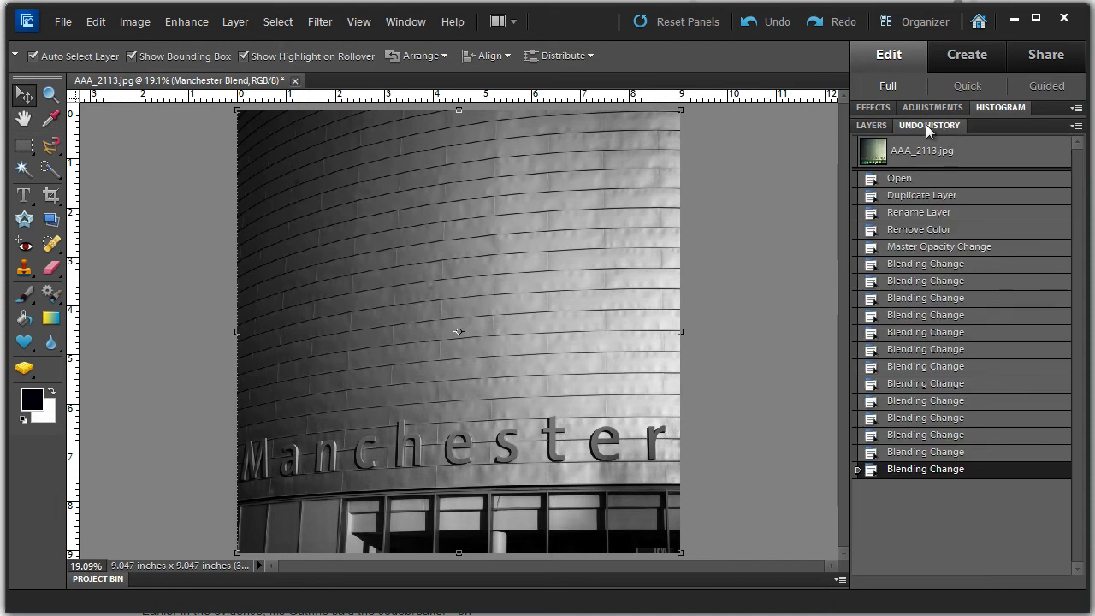
- Float the Undo History panel, re-dock it beside Layers, and leave the layers list showing
left_click_drag(925, 124, 694, 134)
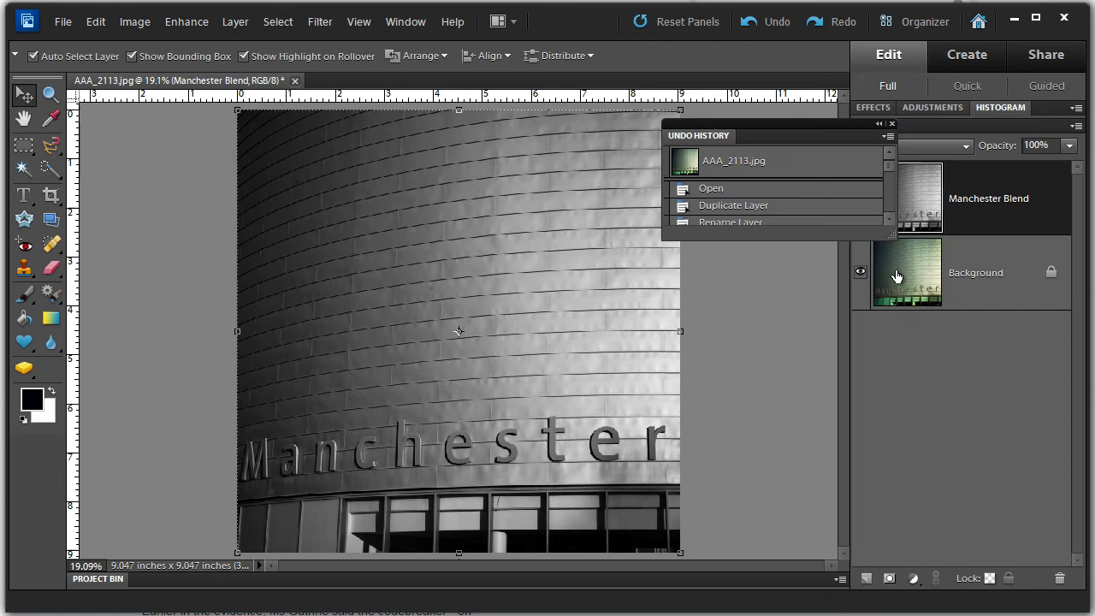
left_click_drag(776, 135, 677, 230)
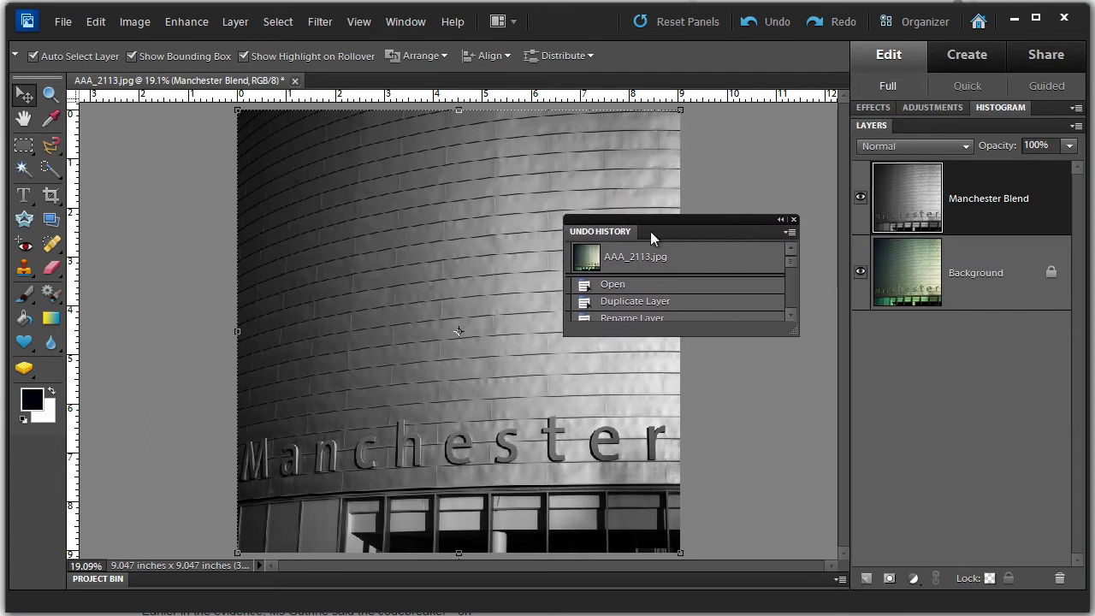
left_click_drag(616, 237, 944, 128)
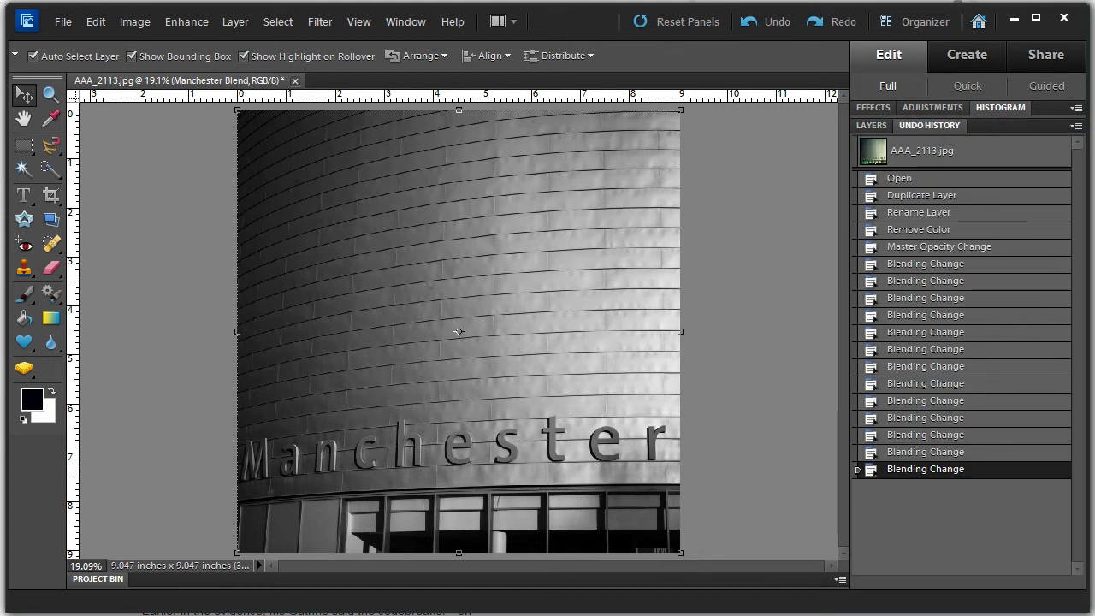
left_click(865, 128)
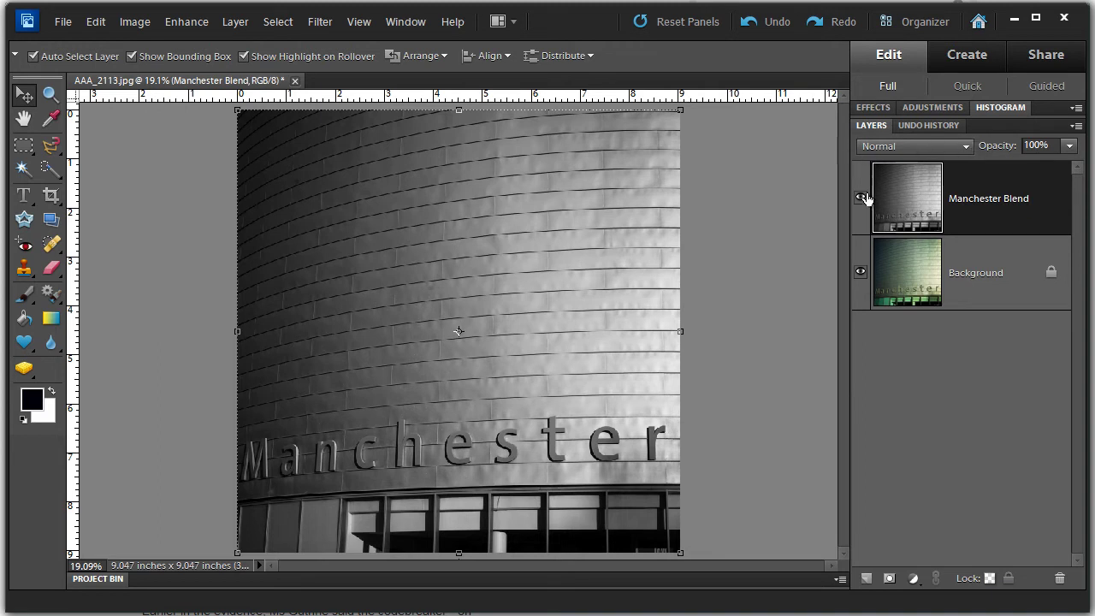
- Set Manchester Blend to Multiply and toggle its visibility twice to compare against the background
left_click(967, 146)
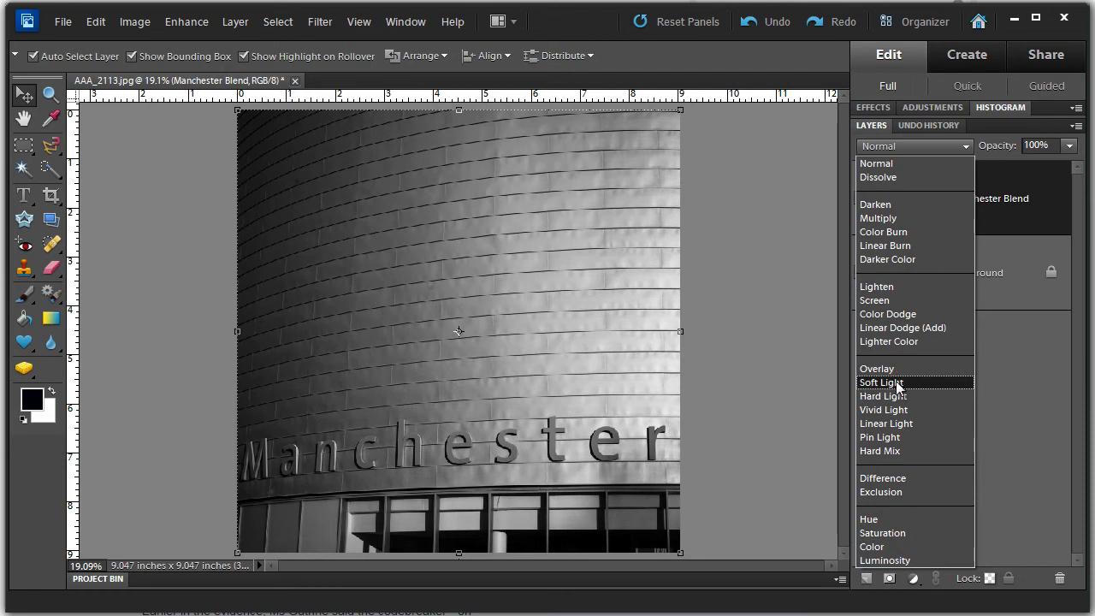
left_click(886, 221)
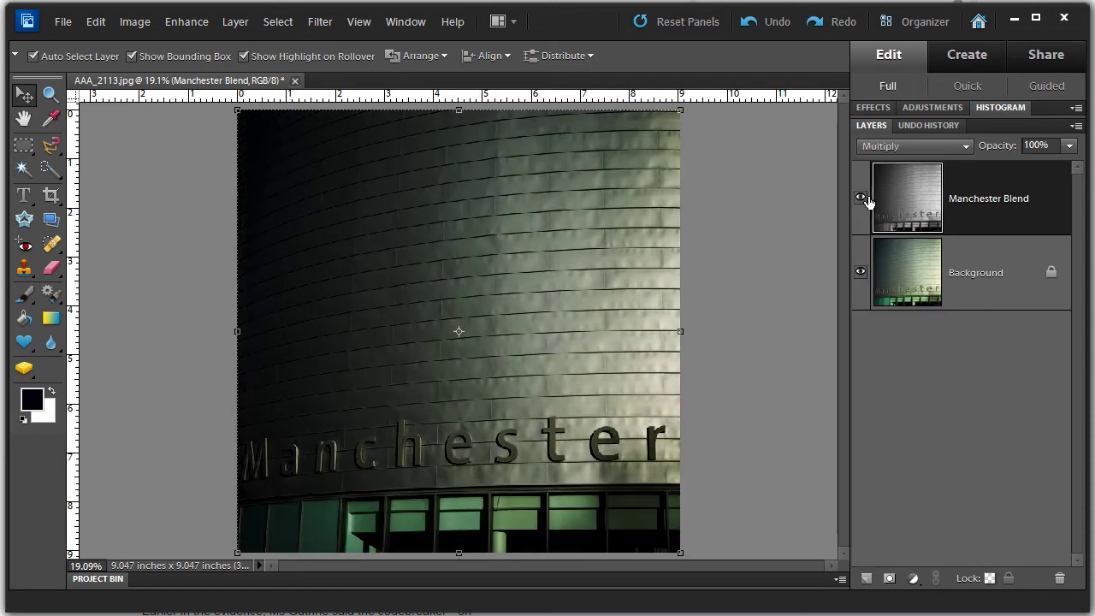
left_click(861, 203)
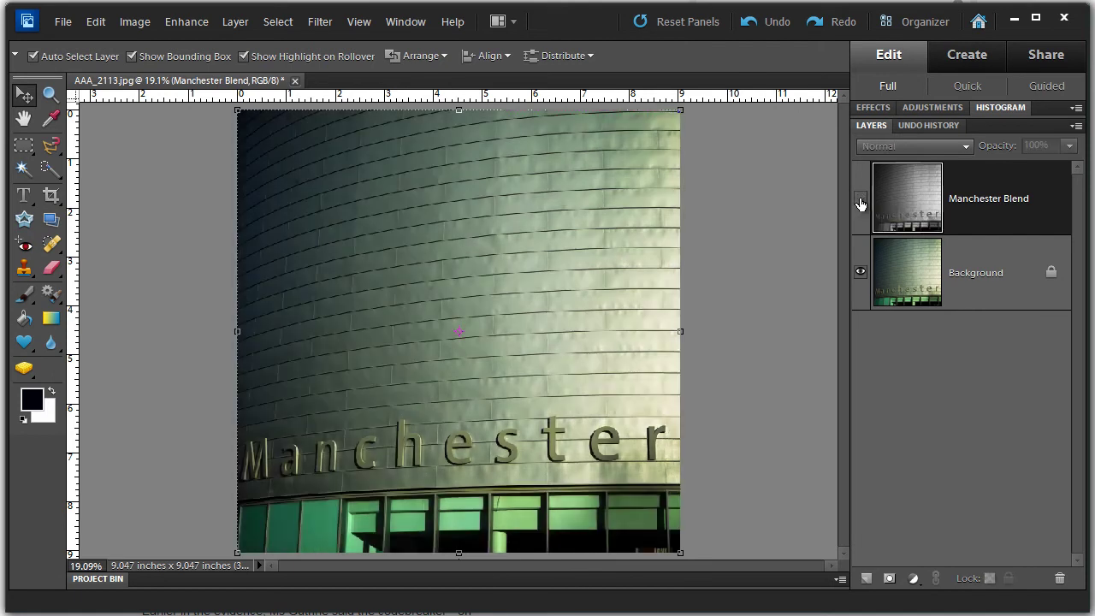
left_click(861, 202)
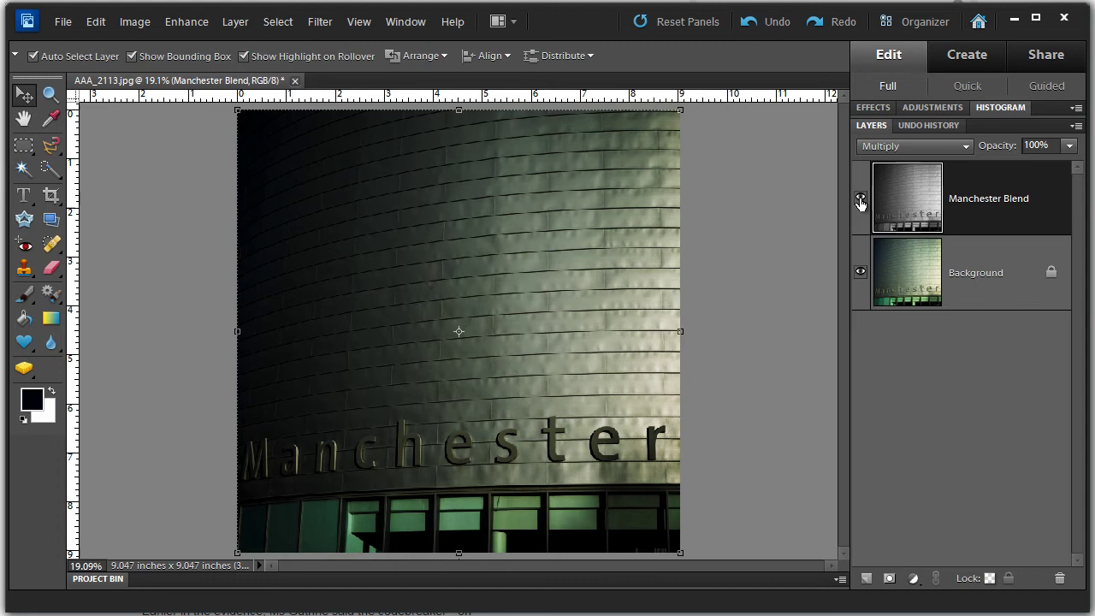
left_click(860, 202)
left_click(861, 202)
- Try Screen blending on Manchester Blend and toggle the layer to compare
left_click(968, 146)
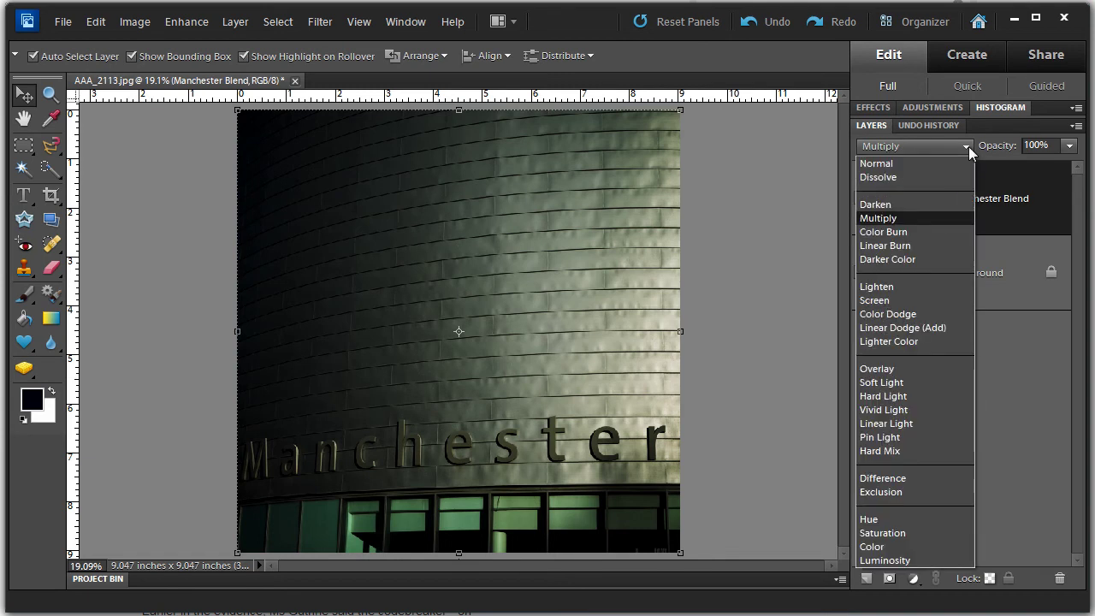
left_click(874, 300)
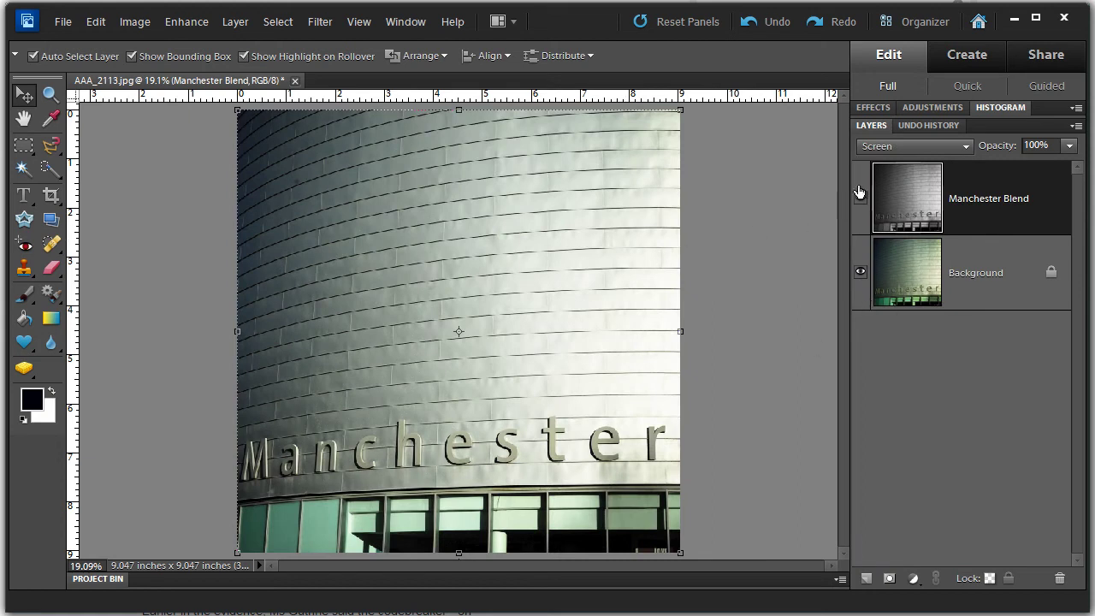
left_click(861, 199)
left_click(861, 200)
left_click(860, 201)
left_click(860, 200)
- Switch Manchester Blend to Overlay and toggle the layer to compare
left_click(966, 147)
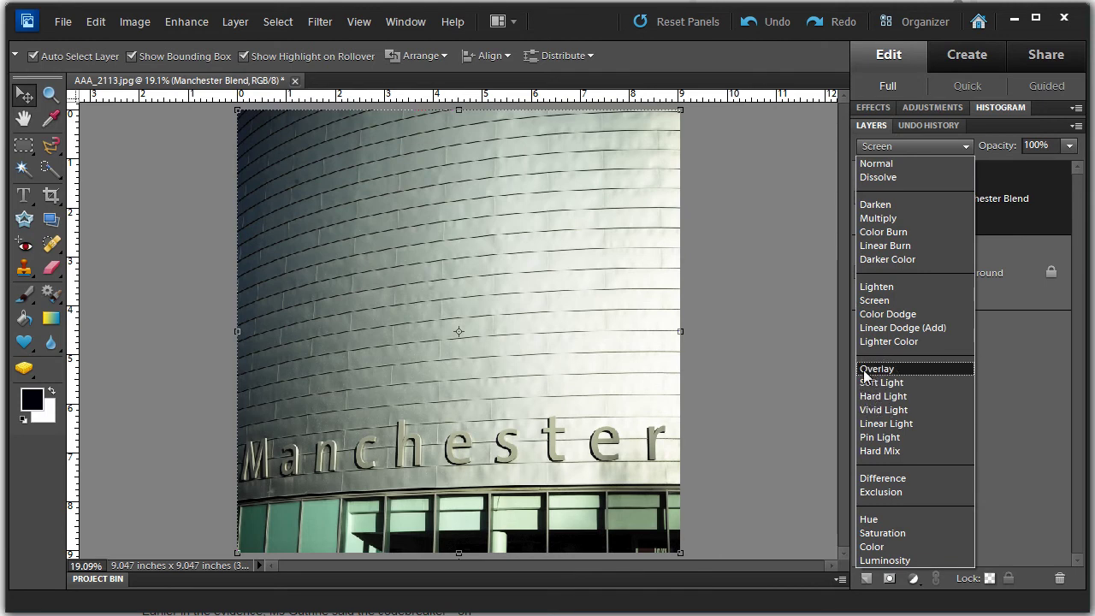
left_click(876, 369)
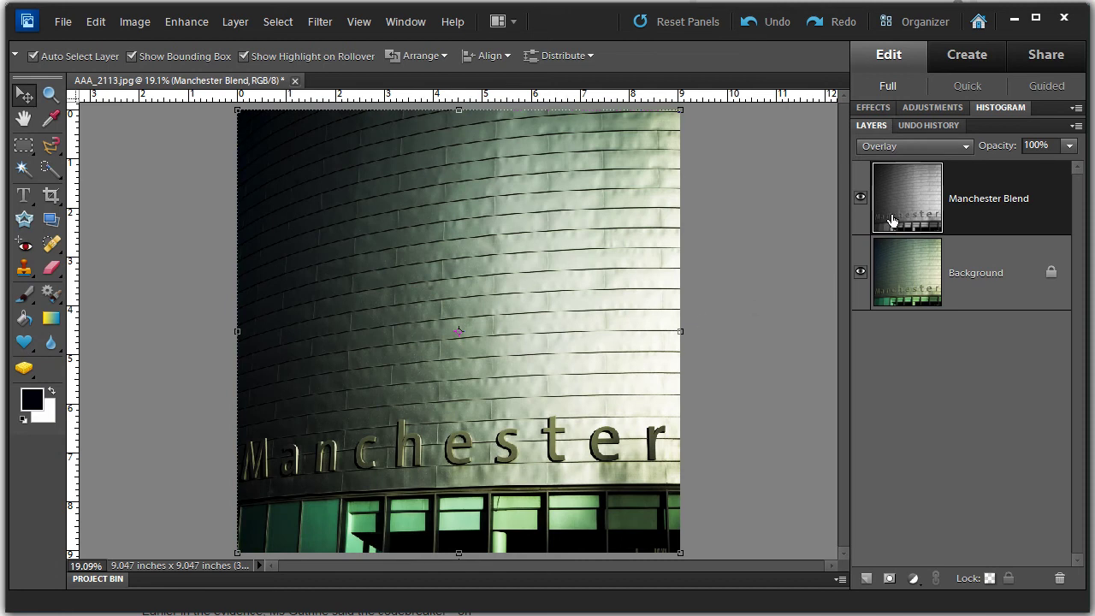
left_click(862, 199)
left_click(862, 198)
- Apply Soft Light to Manchester Blend and toggle the layer to compare
left_click(967, 148)
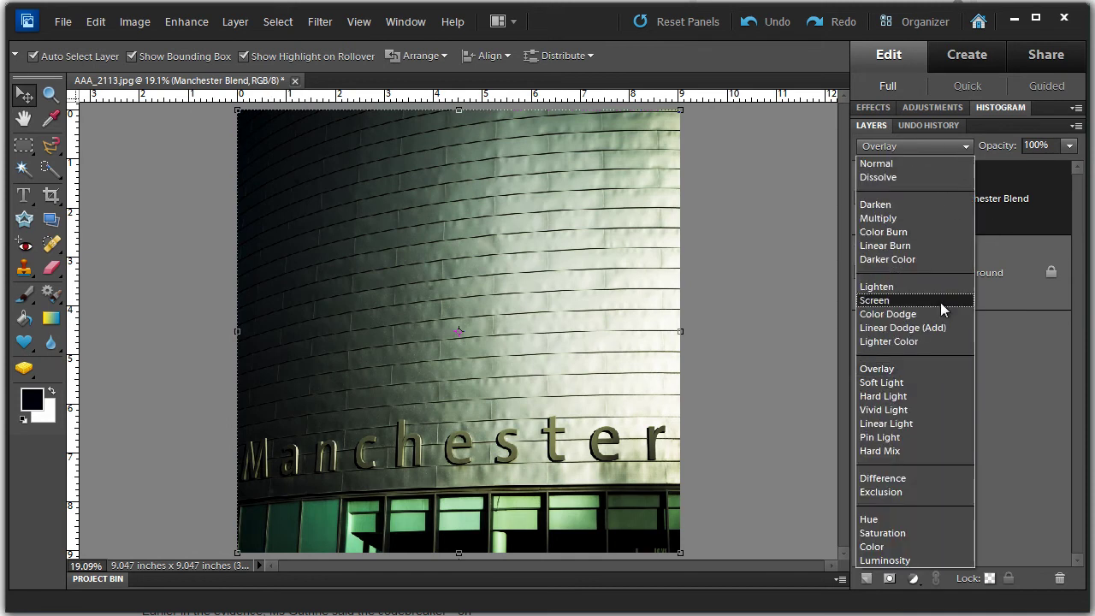
left_click(900, 383)
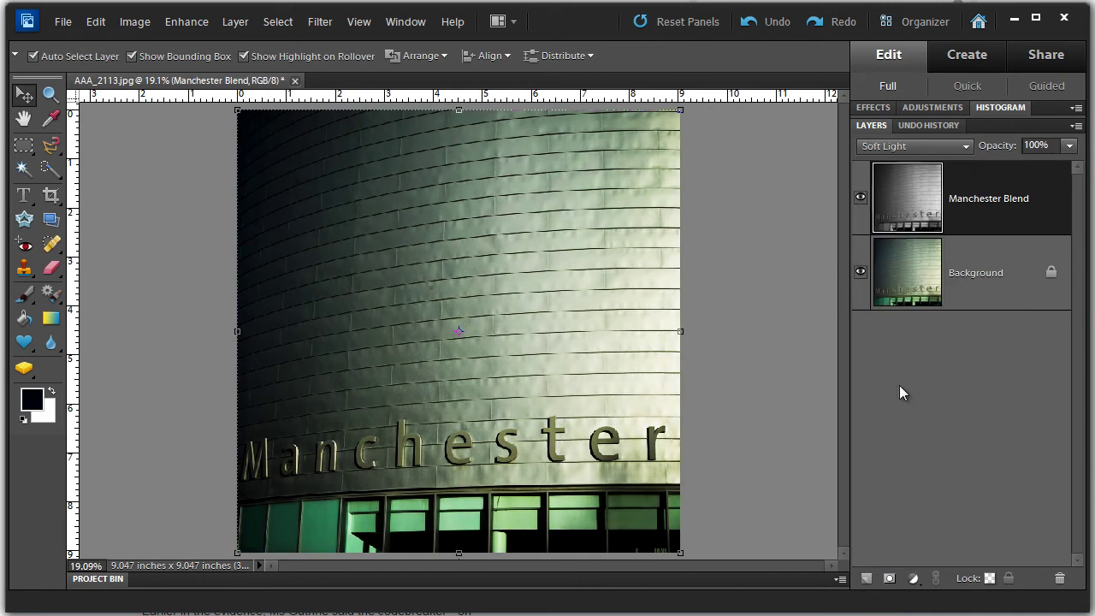
left_click(862, 199)
left_click(862, 199)
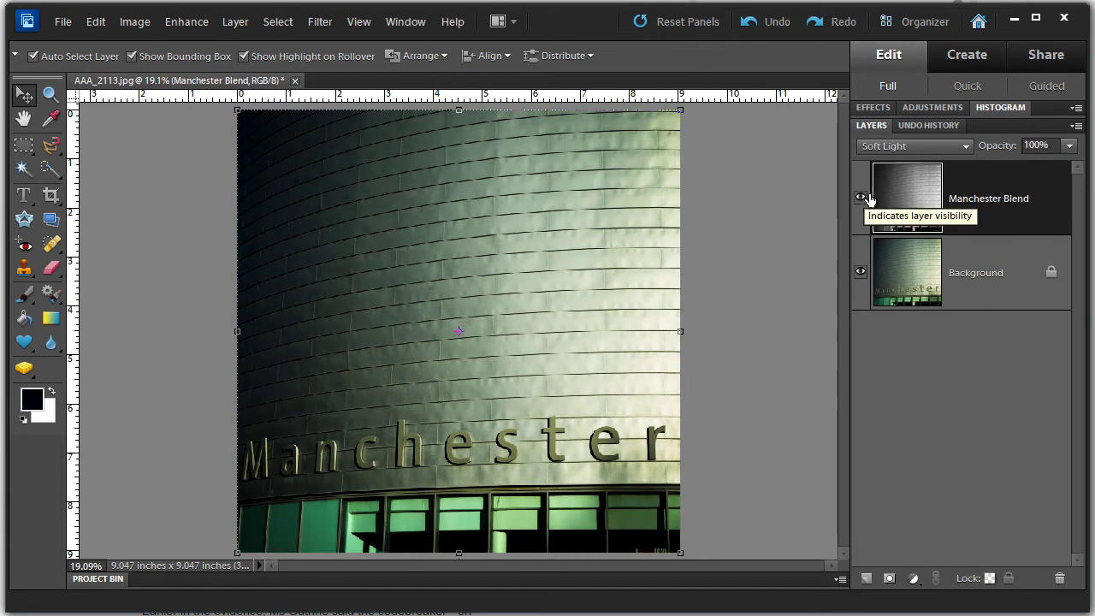
- Switch Manchester Blend to Hard Light and toggle the layer to compare
left_click(969, 148)
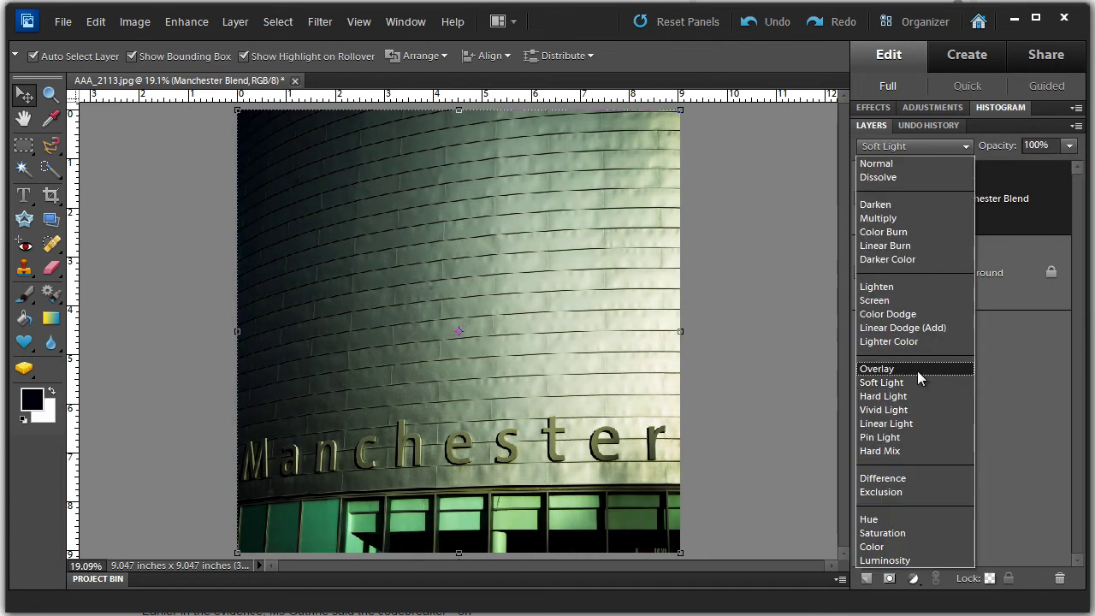
left_click(873, 395)
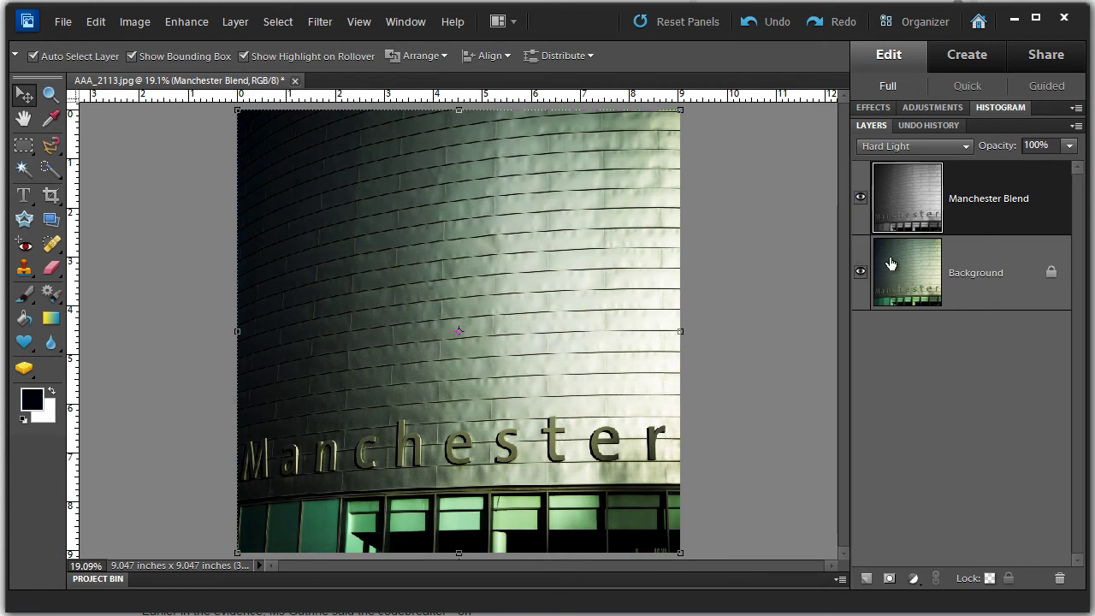
left_click(861, 202)
left_click(861, 202)
- Lower Manchester Blend's opacity to 30%, leaving the blend mode on Hard Light
left_click(1070, 148)
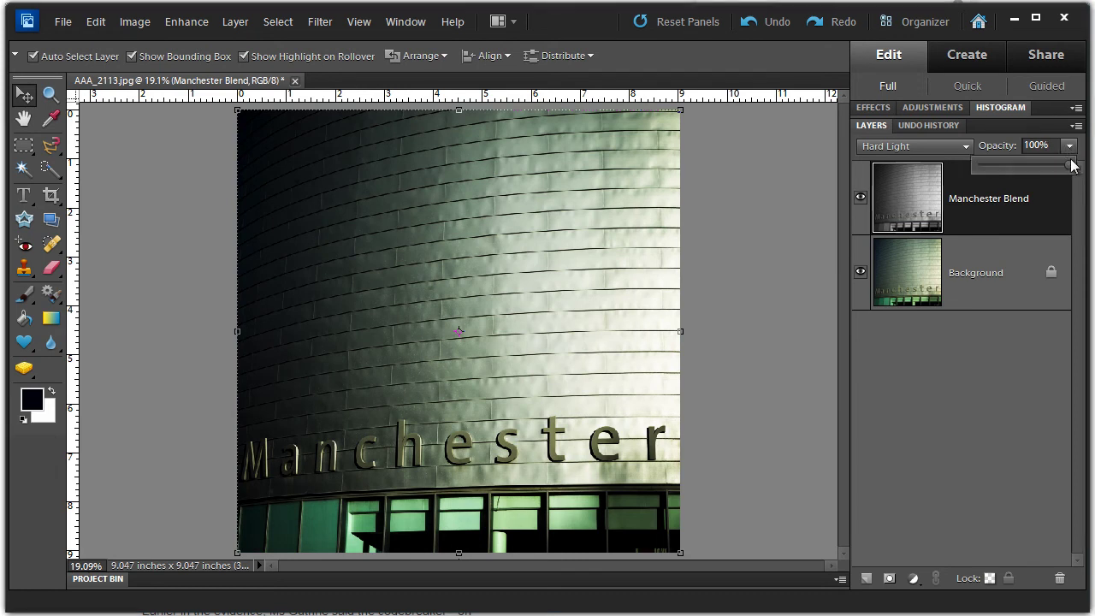
left_click_drag(1068, 167, 990, 169)
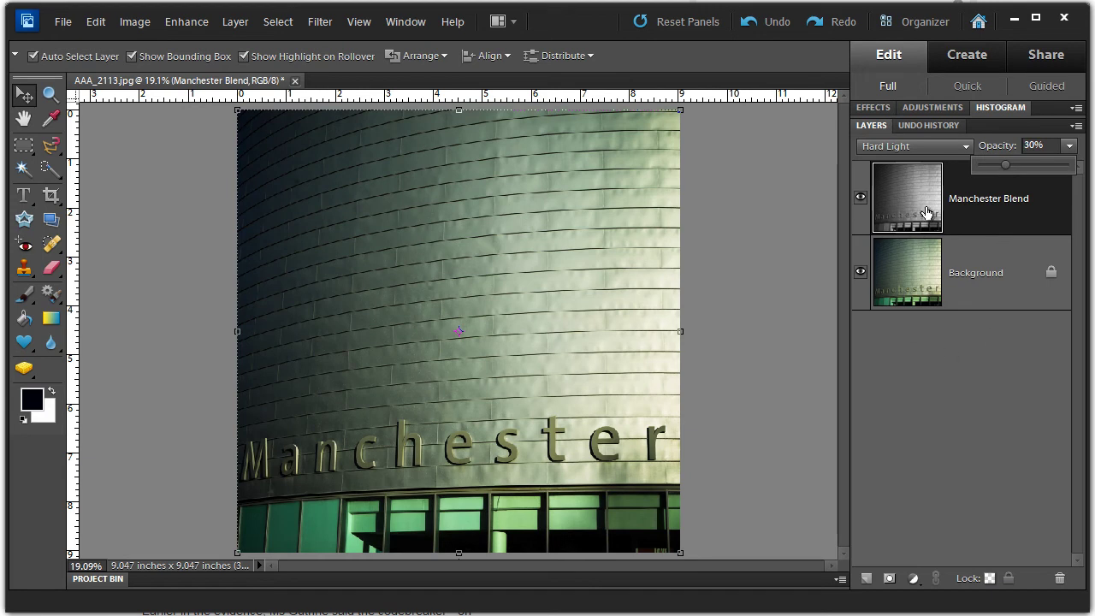
left_click(1034, 210)
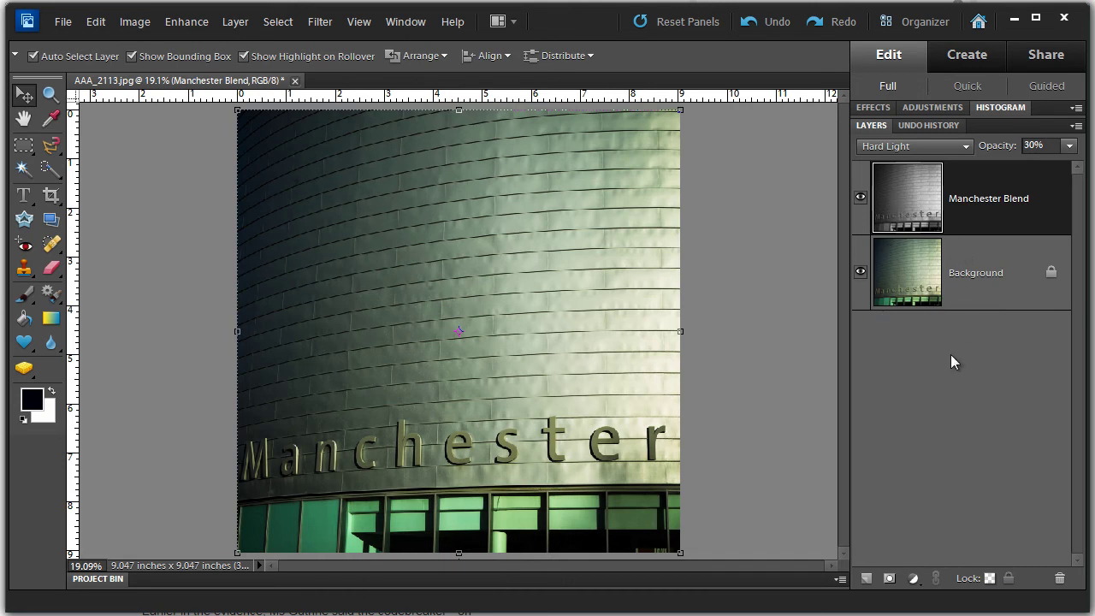
left_click(967, 146)
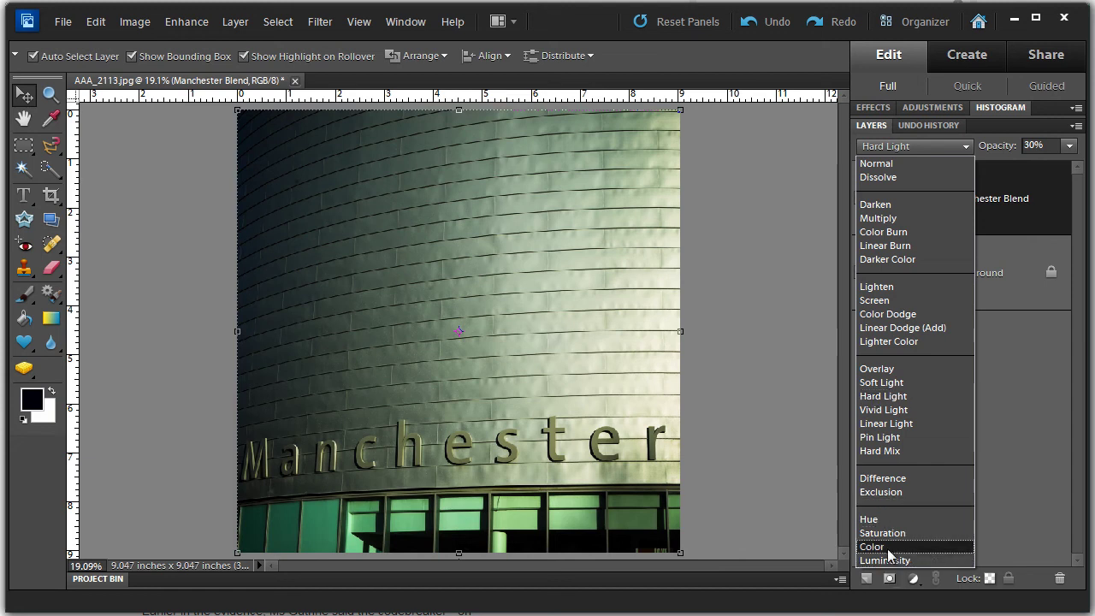
left_click(1018, 359)
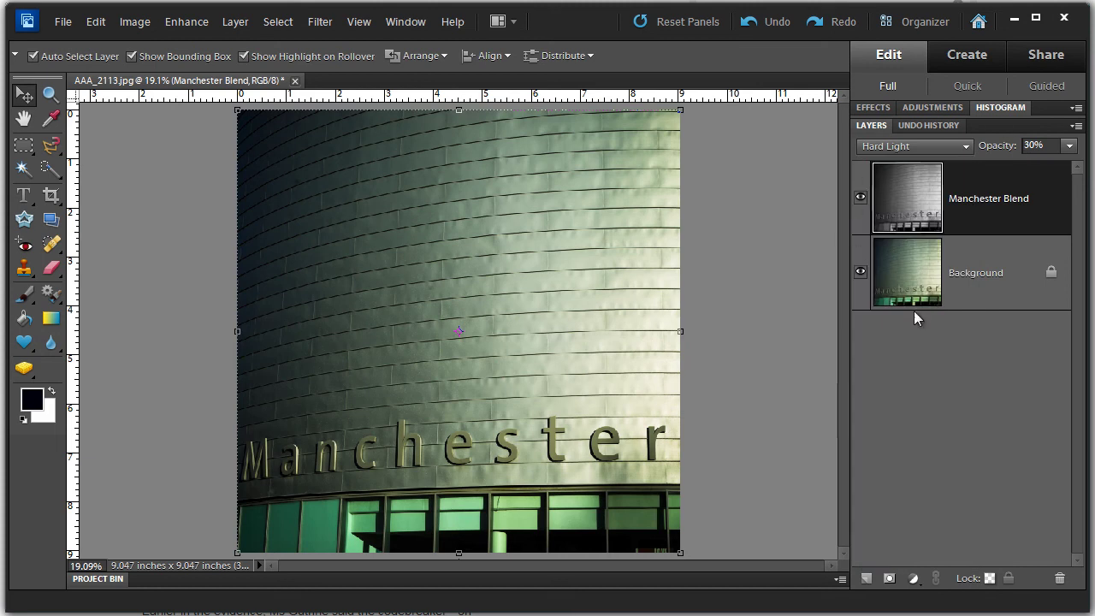
- With Background hidden, set Manchester Blend opacity to 49%, then restore Background and compare
left_click(861, 272)
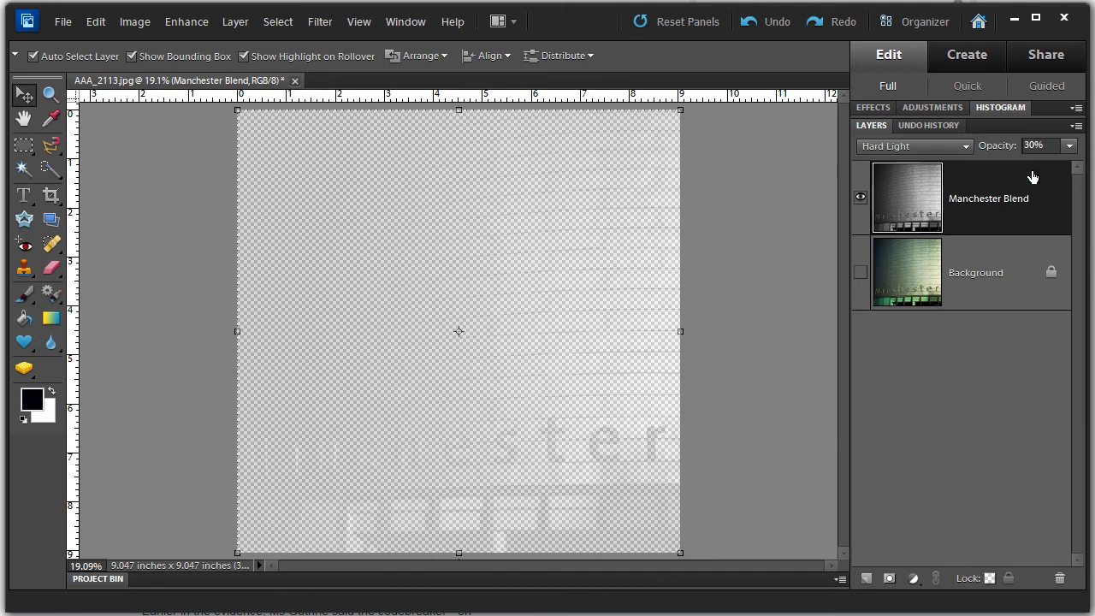
left_click(1069, 147)
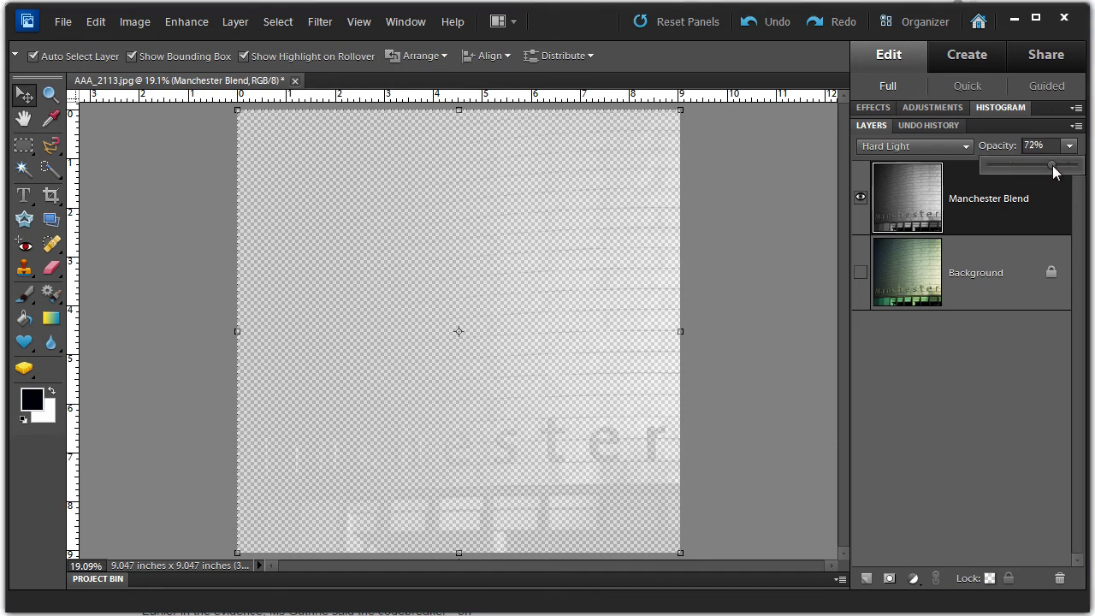
mouse_move(1053, 165)
left_mouse_down()
mouse_move(1083, 165)
mouse_move(970, 167)
mouse_move(1070, 167)
left_mouse_up()
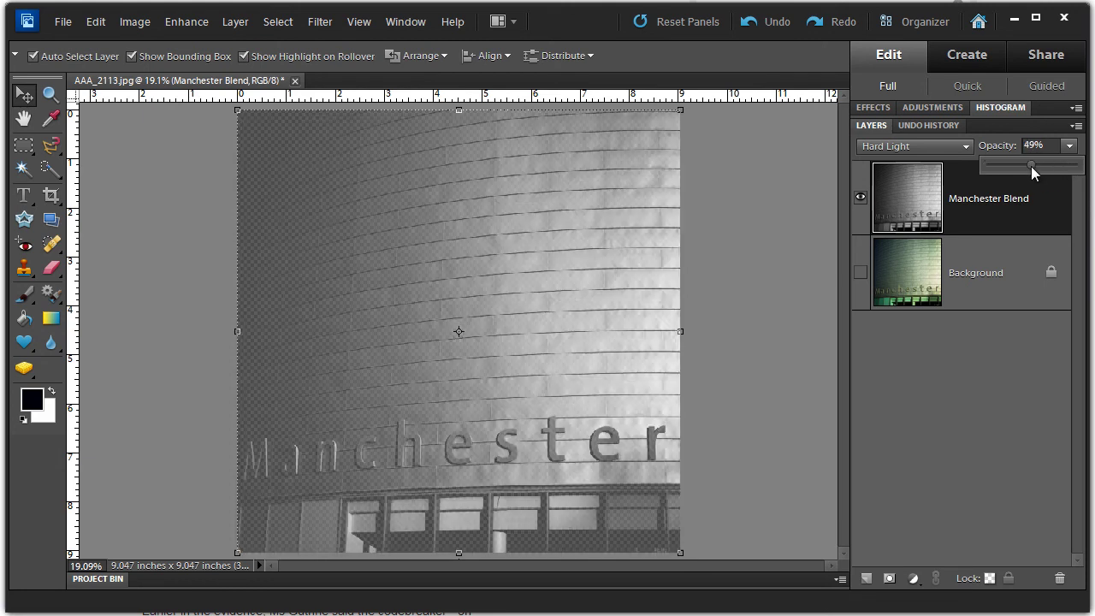
left_click(860, 272)
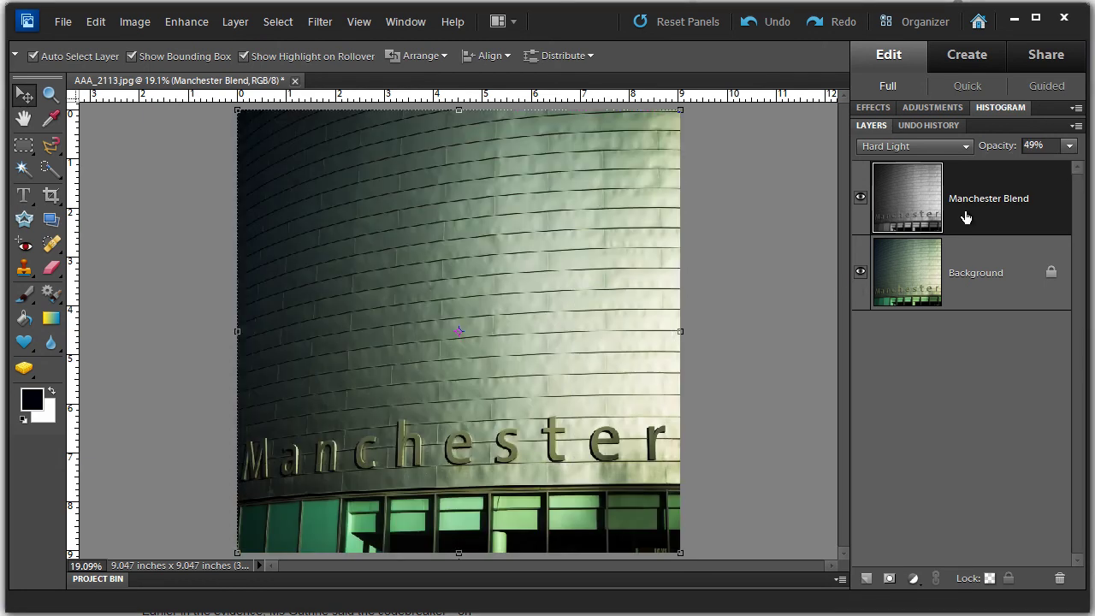
left_click(860, 199)
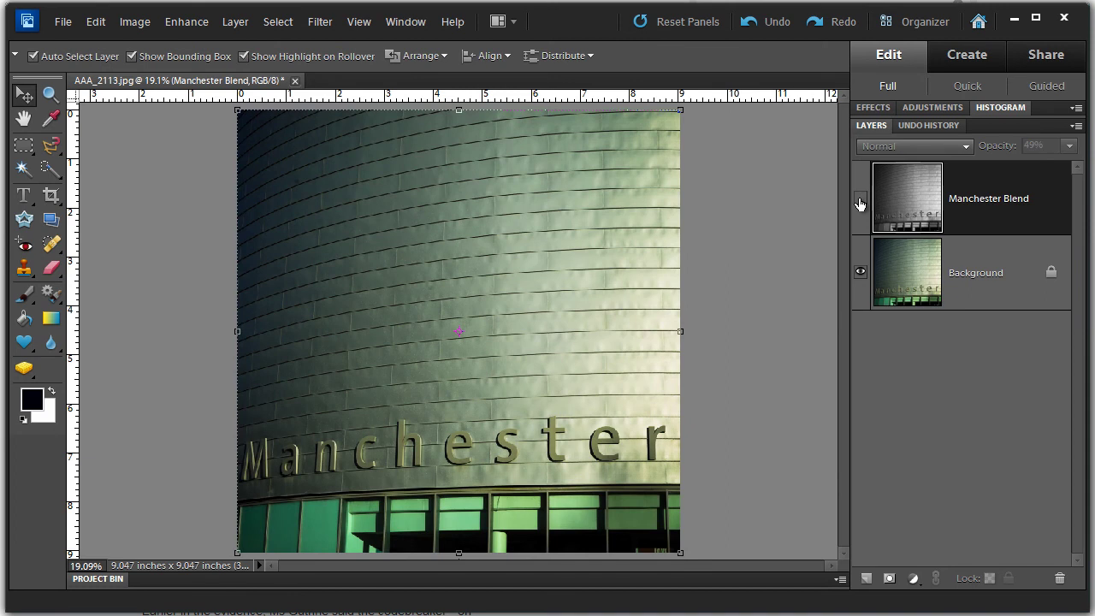
left_click(860, 201)
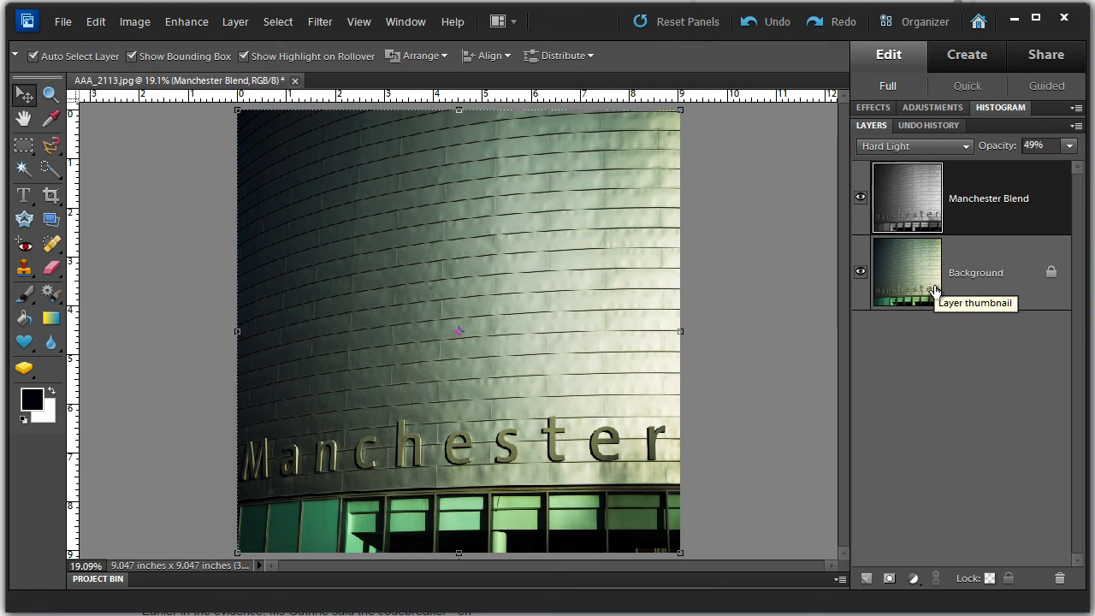
- Leave the Layer menu without merging and Ctrl-click Manchester Blend's thumbnail to select its contents
left_click(233, 28)
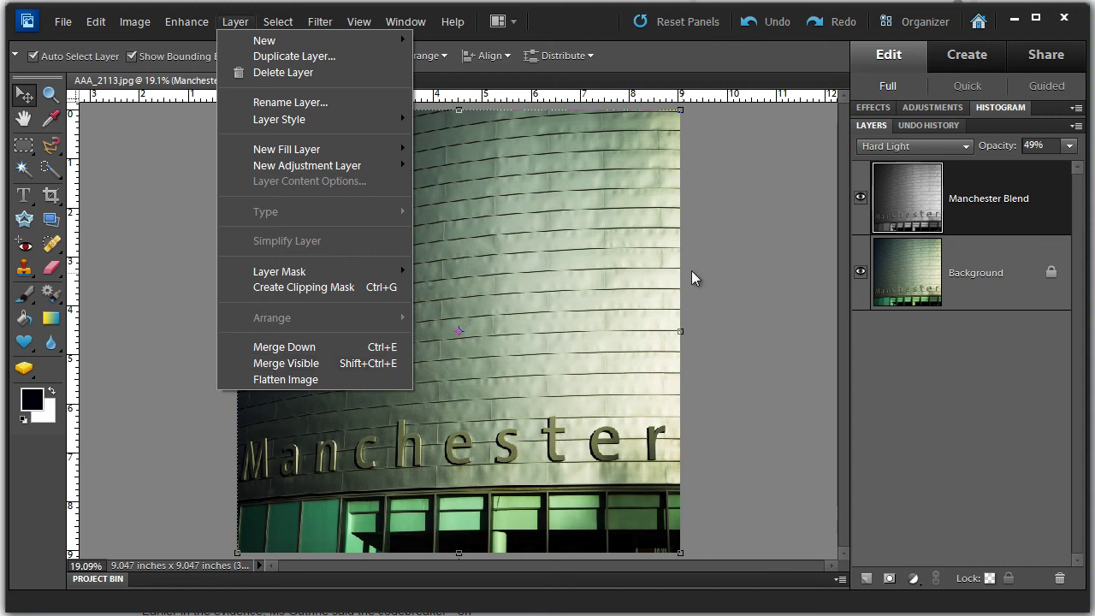
left_click(760, 252)
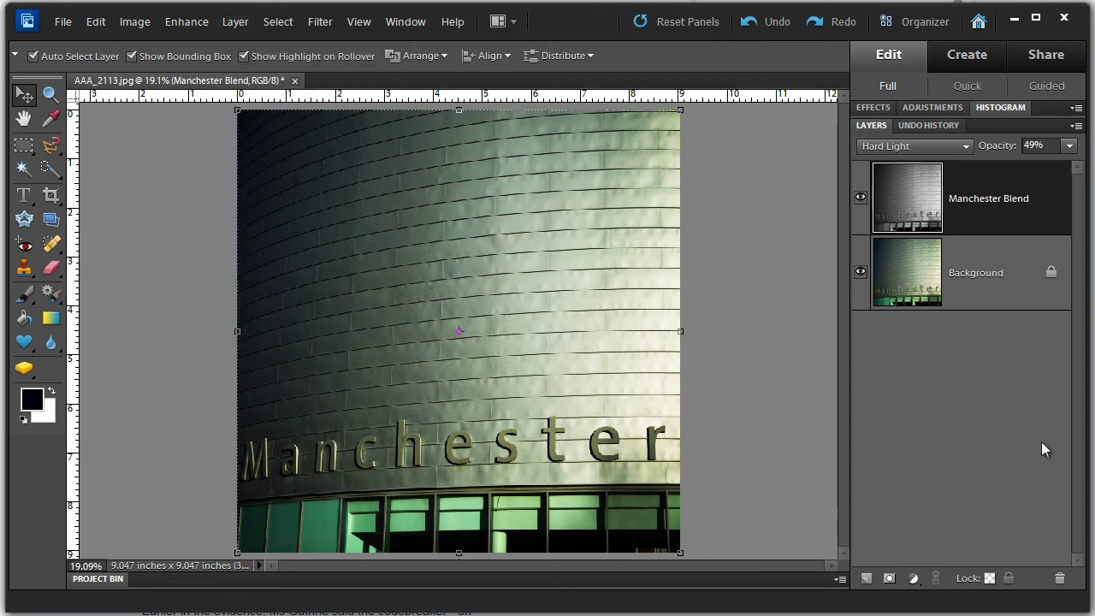
left_click(906, 213, "ctrl")
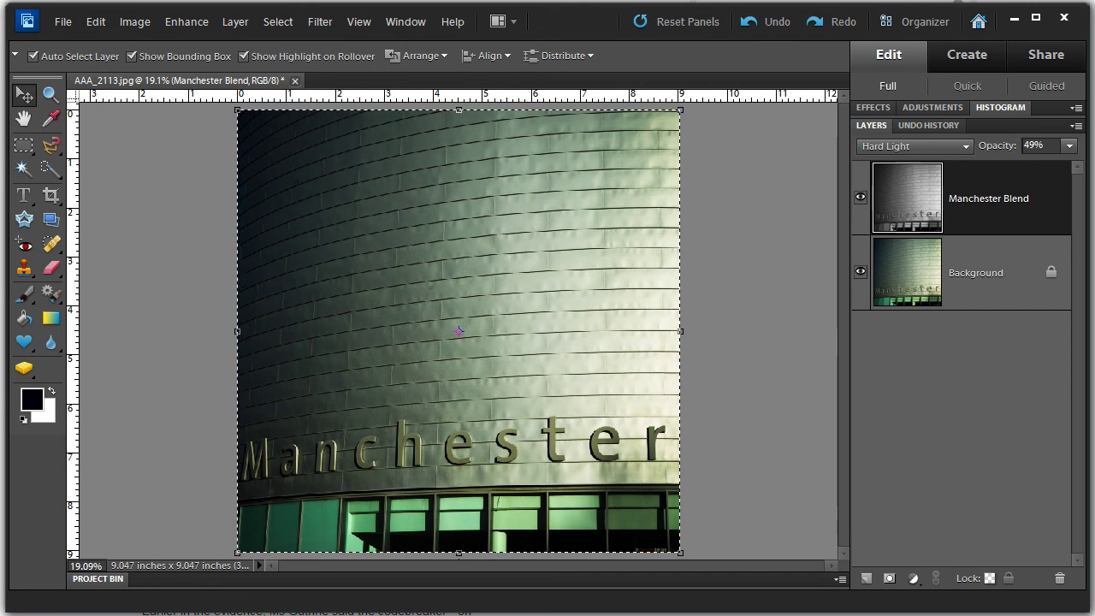